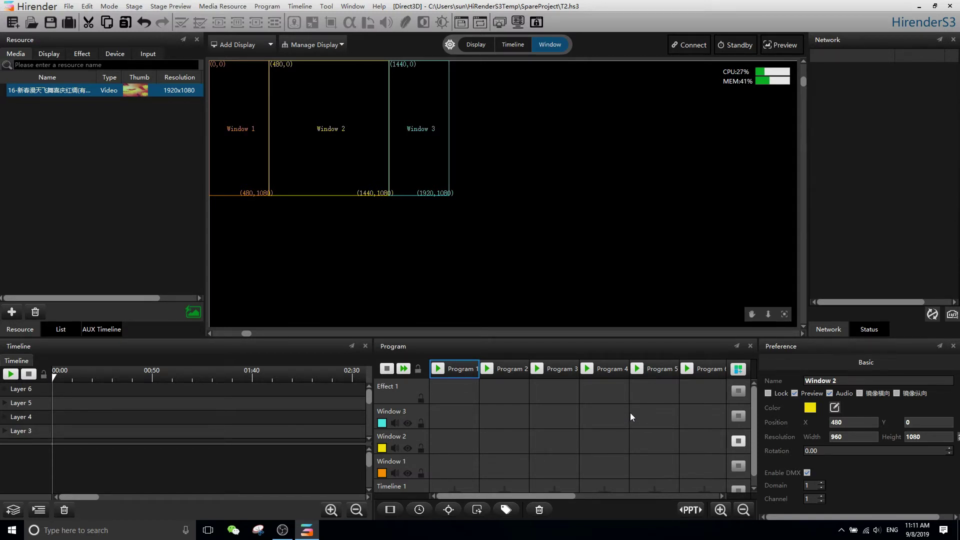
# - Open the Network Connections list from the tray via Network and Sharing Center
pyautogui.rightClick(870, 534)
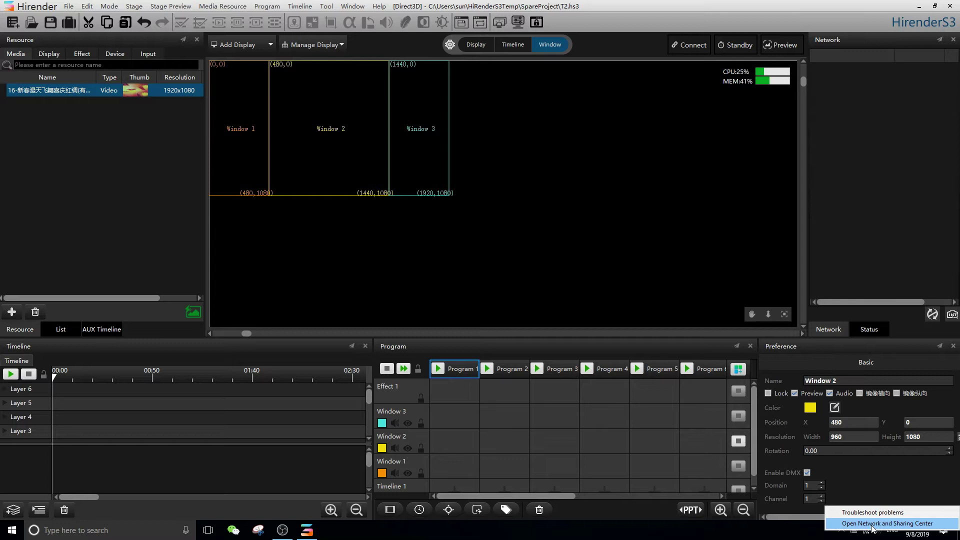
pyautogui.click(872, 525)
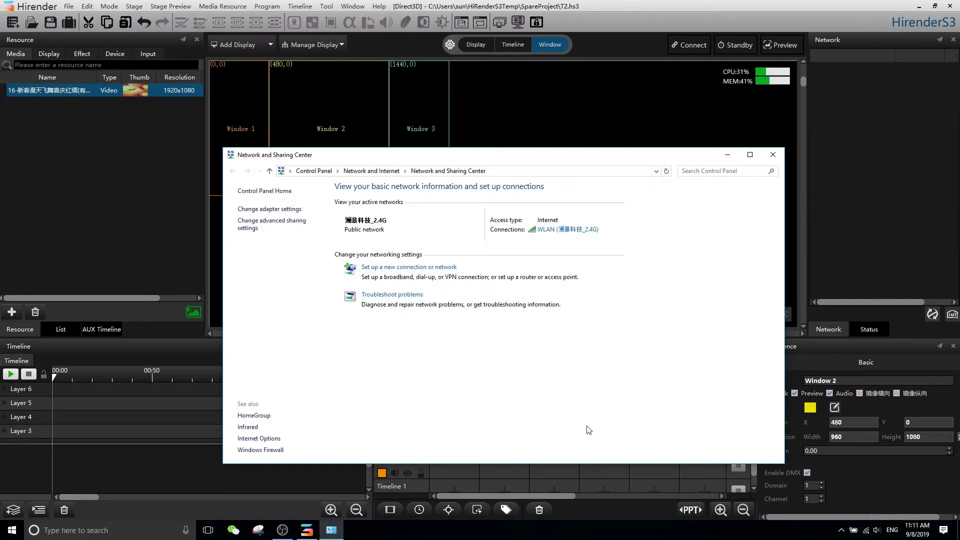
pyautogui.click(293, 216)
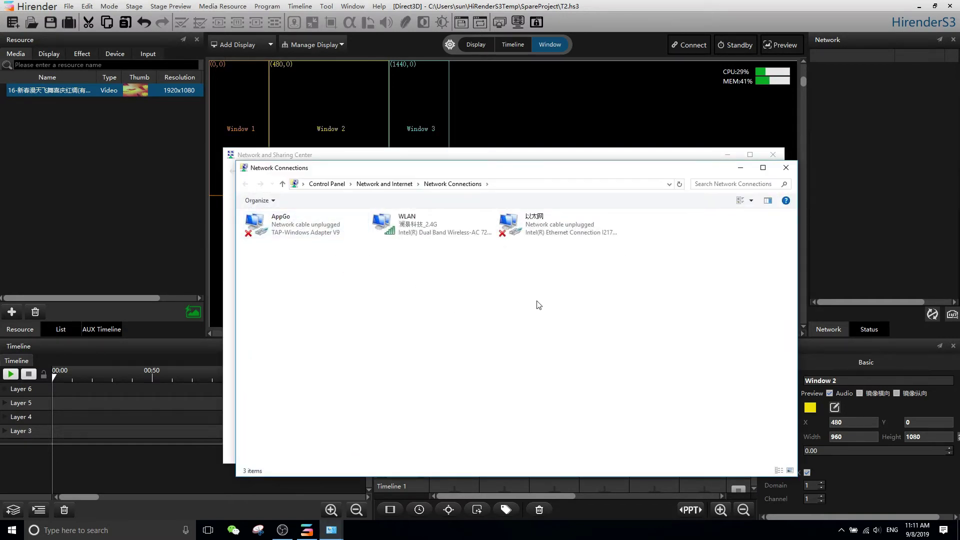
# - Set 以太网's IPv4 to static 192.168.1.123 with subnet mask 255.255.255.0
pyautogui.doubleClick(545, 233)
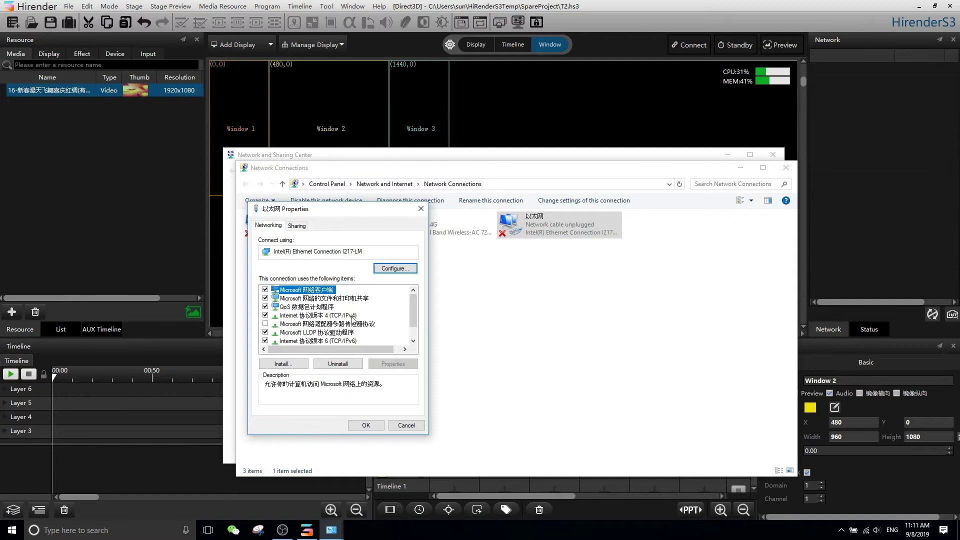
pyautogui.click(353, 318)
pyautogui.doubleClick(353, 316)
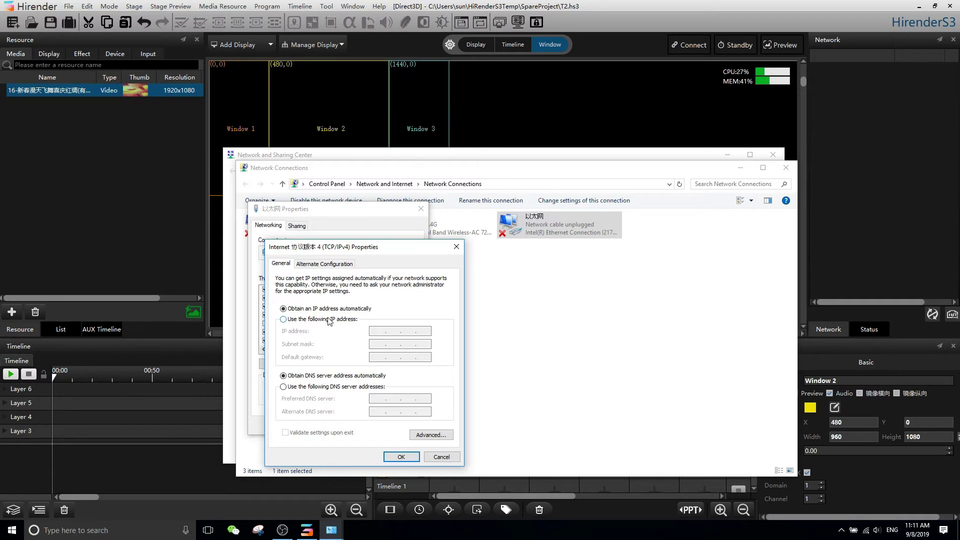
pyautogui.click(329, 320)
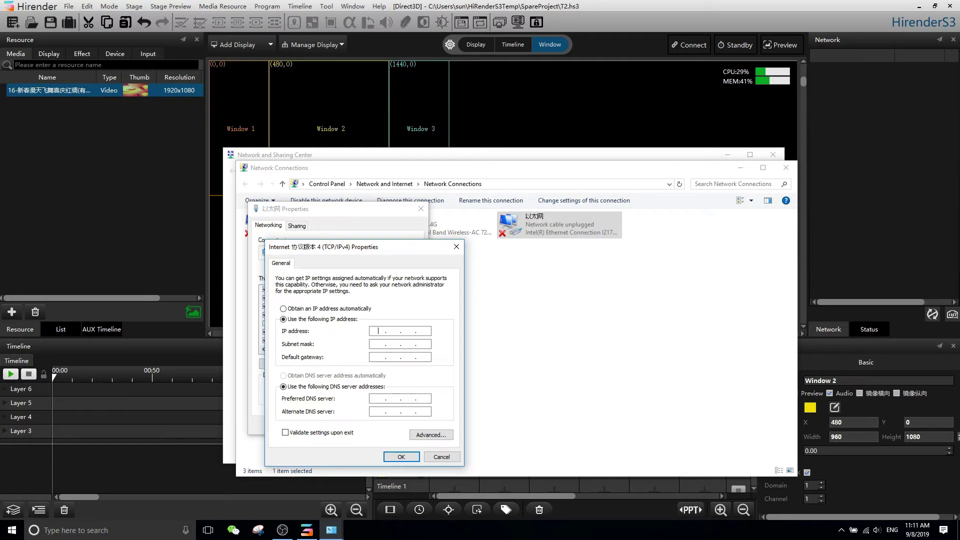
pyautogui.click(378, 331)
pyautogui.write('192 . 168 . 1 . 123')
pyautogui.click(380, 346)
pyautogui.click(402, 457)
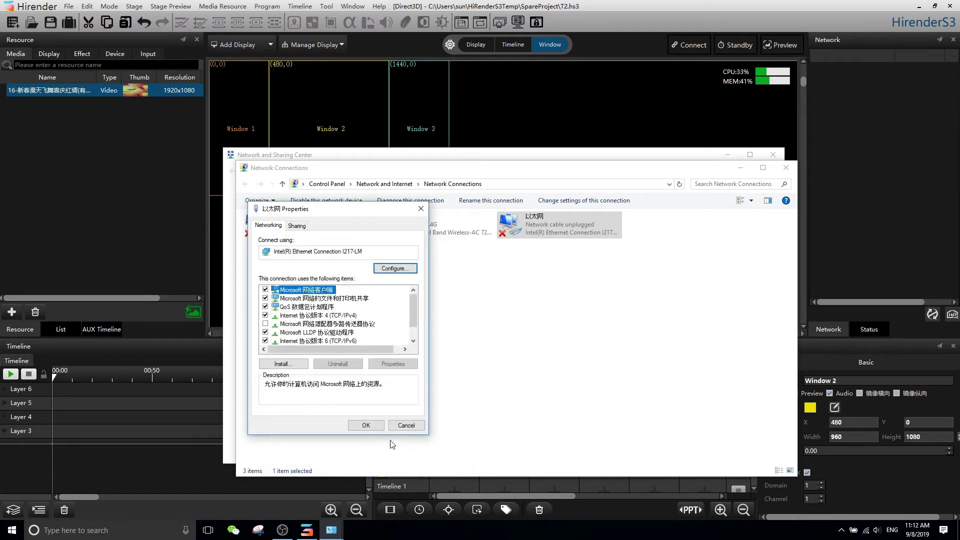
# - Close the adapter windows and confirm Windows Firewall is off for private and public networks
pyautogui.click(367, 425)
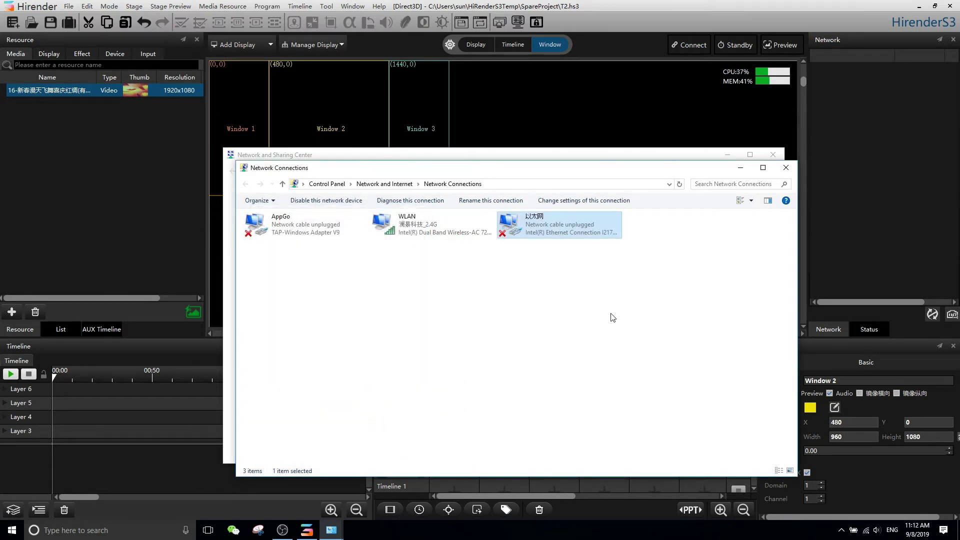
pyautogui.click(786, 168)
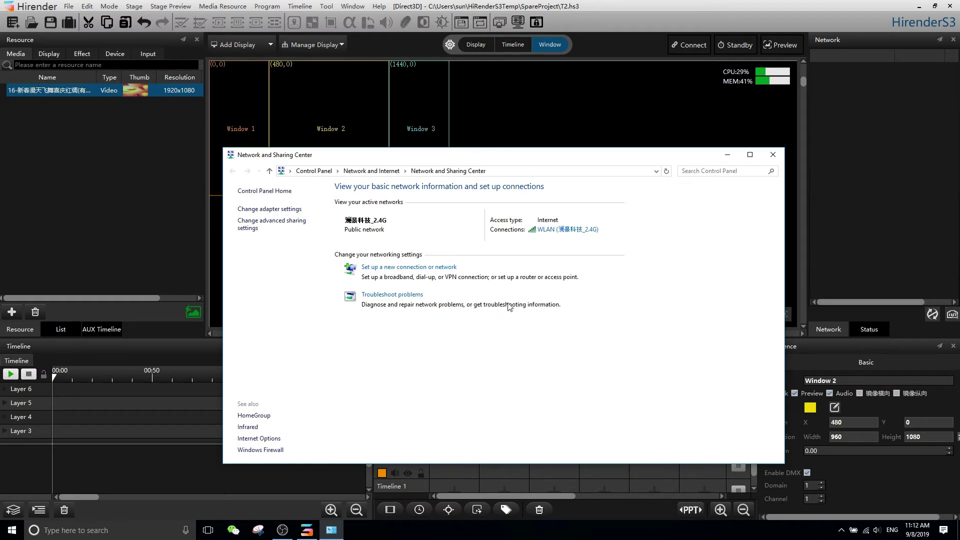
pyautogui.click(281, 451)
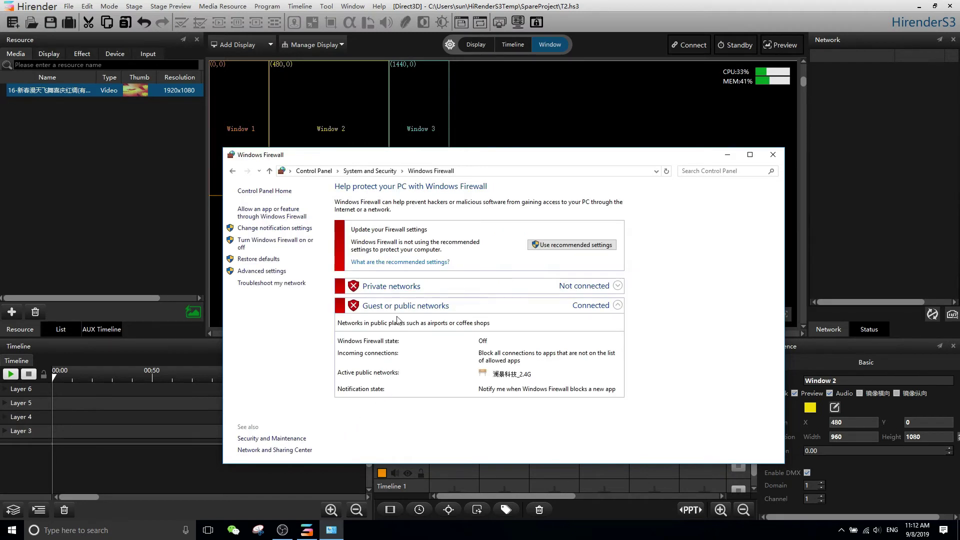
pyautogui.click(306, 241)
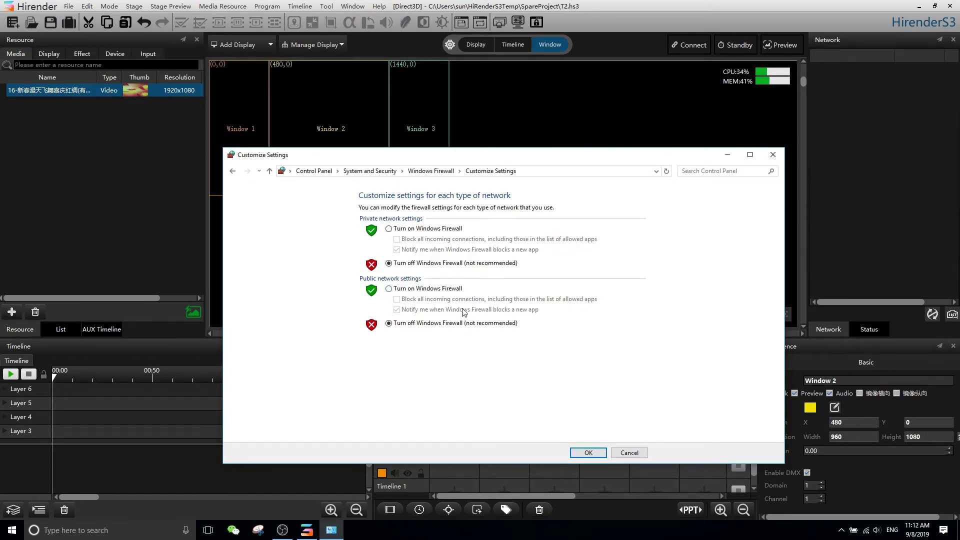
pyautogui.click(580, 450)
pyautogui.click(773, 155)
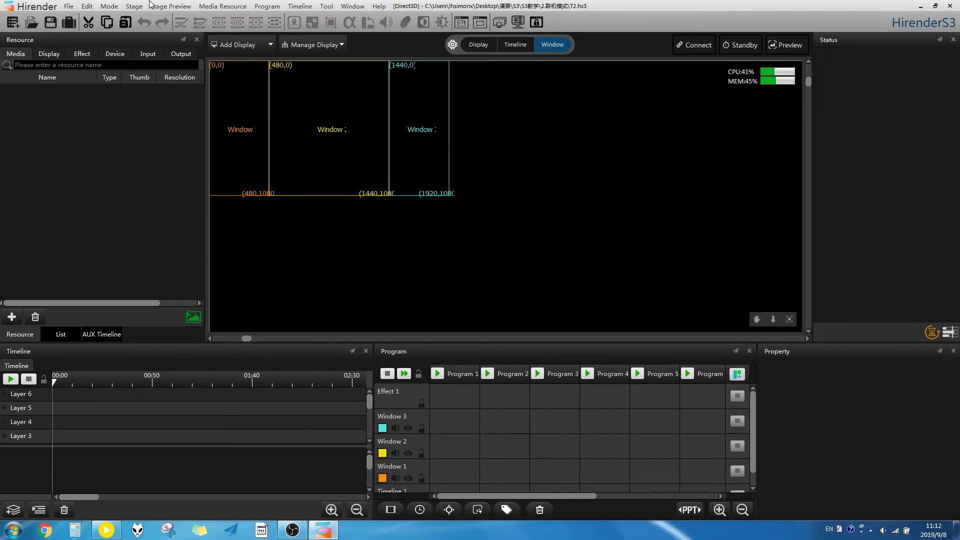
# - Set this computer to act as the backup server in the Mode menu
pyautogui.click(107, 6)
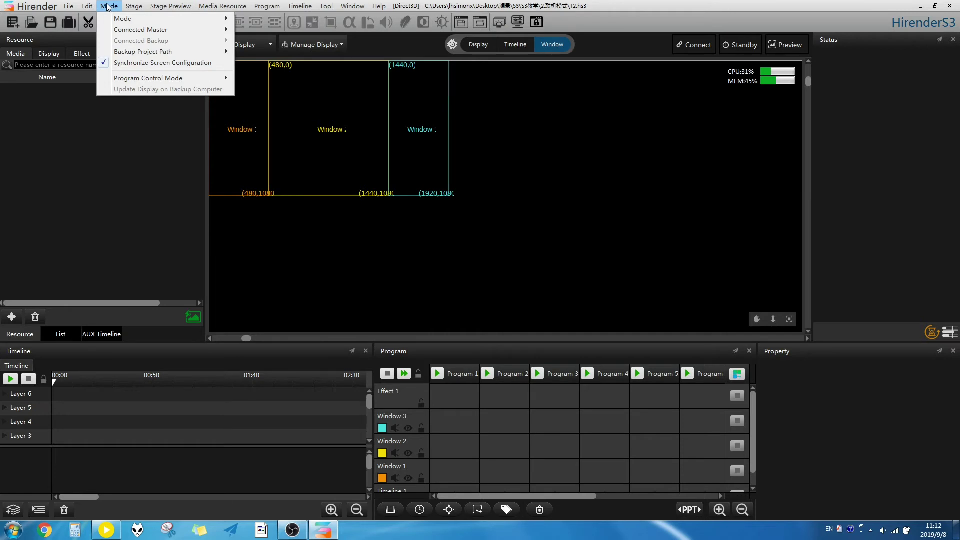
pyautogui.moveTo(127, 19)
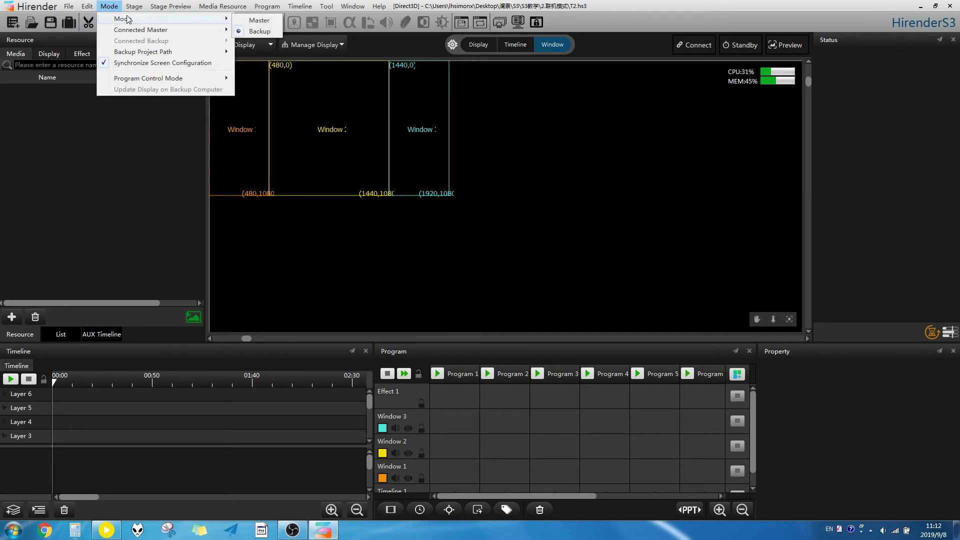
pyautogui.click(259, 32)
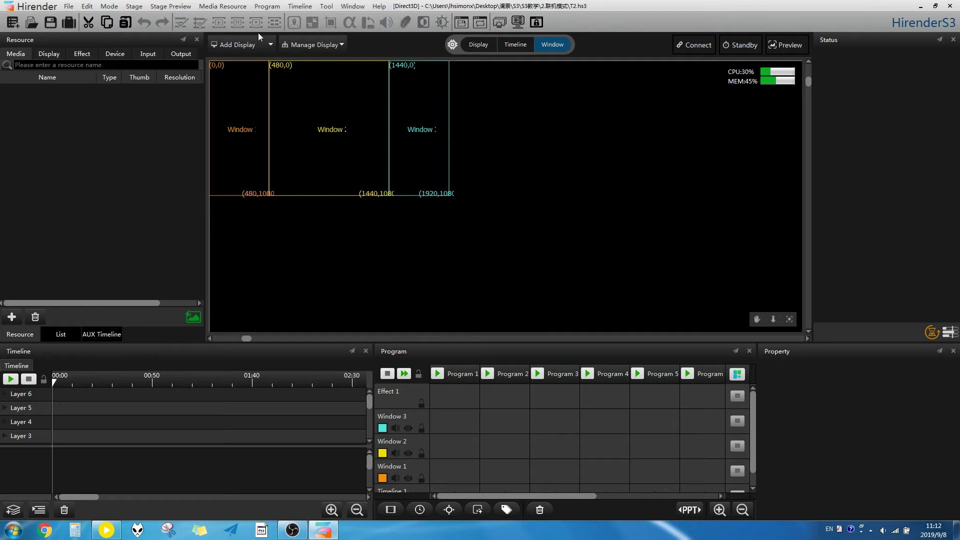
# - Check the Backup Project Path options, then close the Mode menu
pyautogui.click(107, 6)
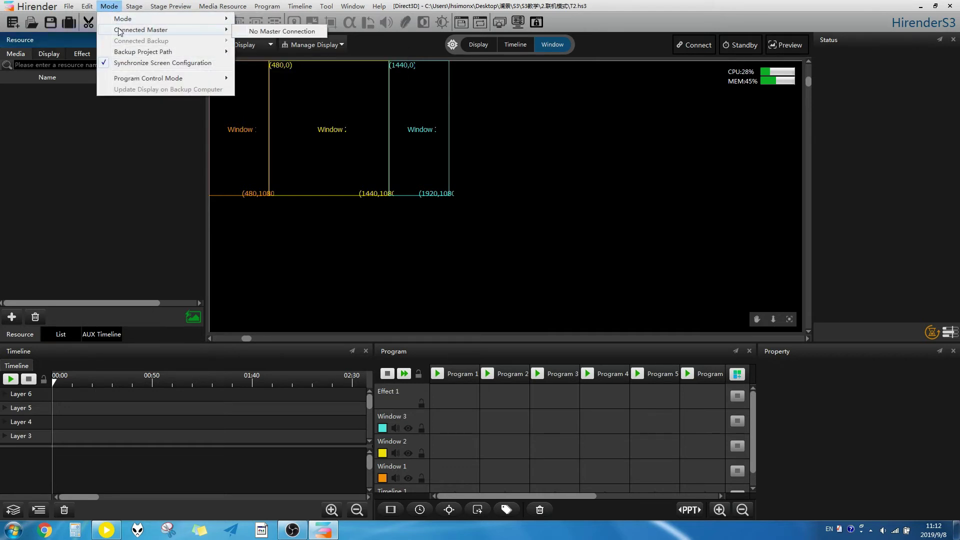
pyautogui.moveTo(139, 50)
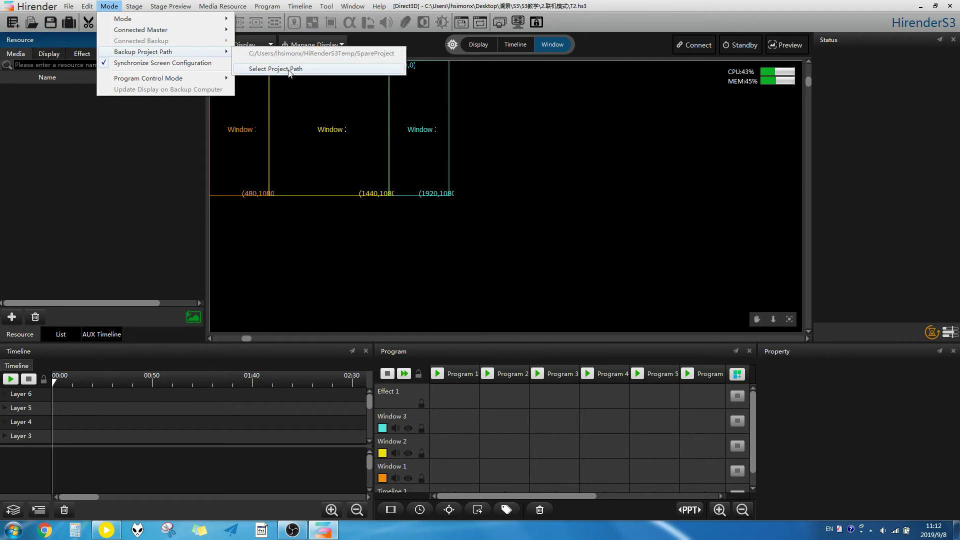
pyautogui.press('Escape')
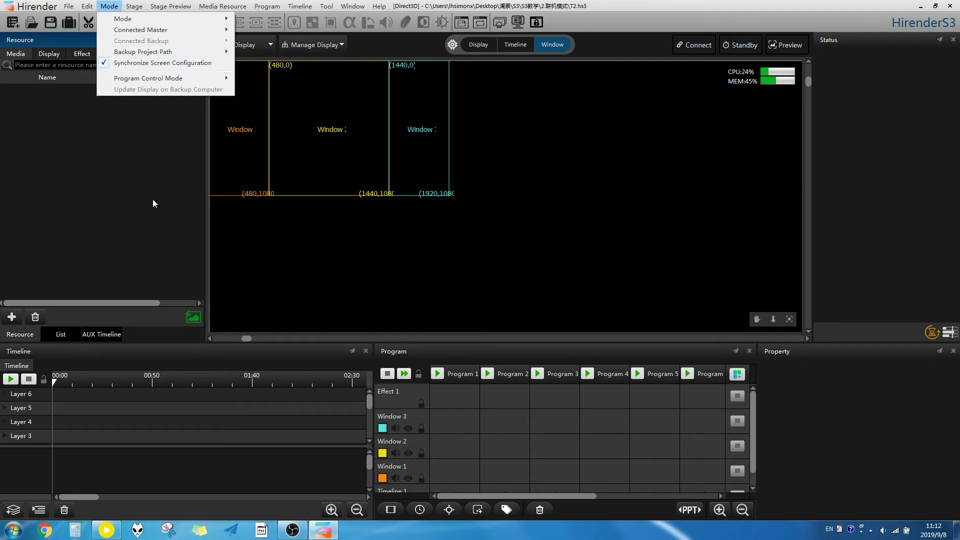
pyautogui.press('Escape')
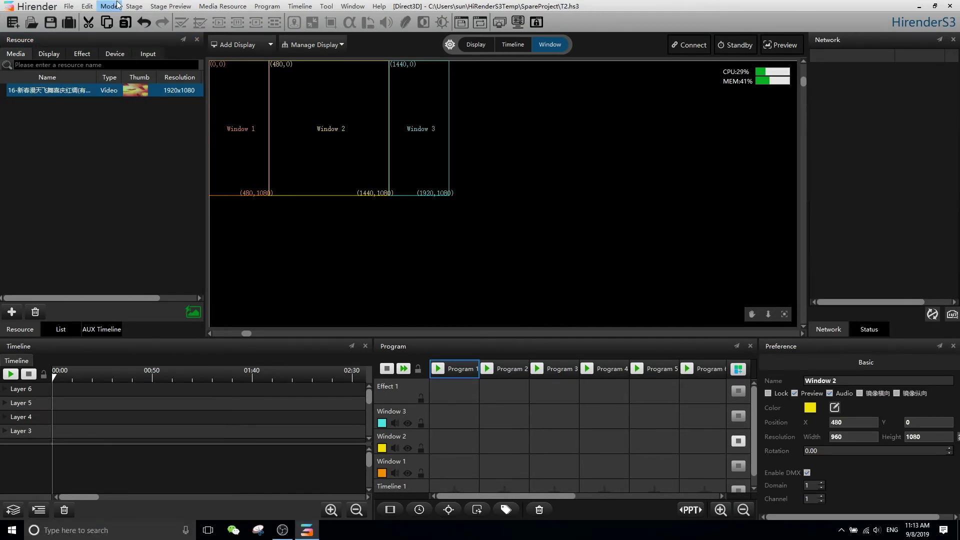
# - Refresh the backup list and select 192.168.2.171 as the connected backup
pyautogui.click(109, 6)
pyautogui.moveTo(222, 19)
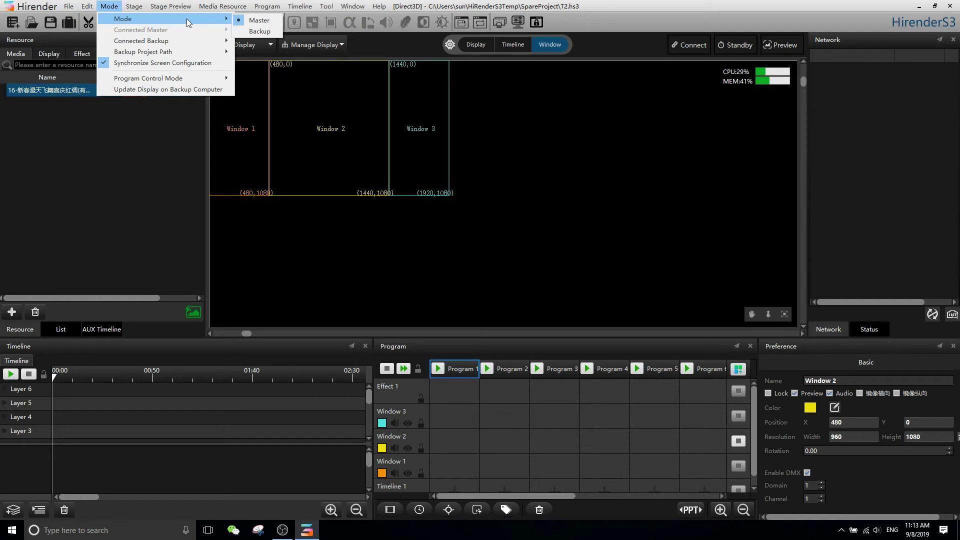
pyautogui.moveTo(192, 47)
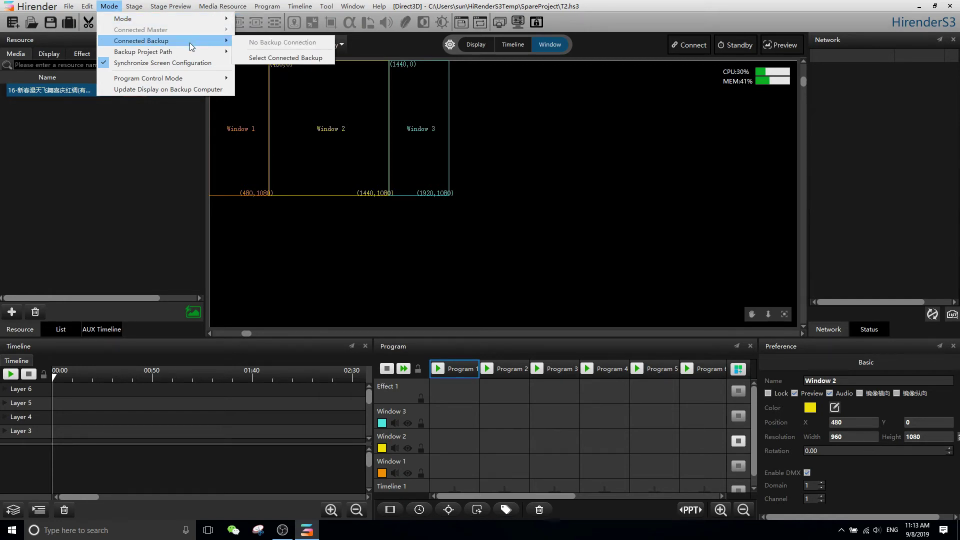
pyautogui.click(251, 59)
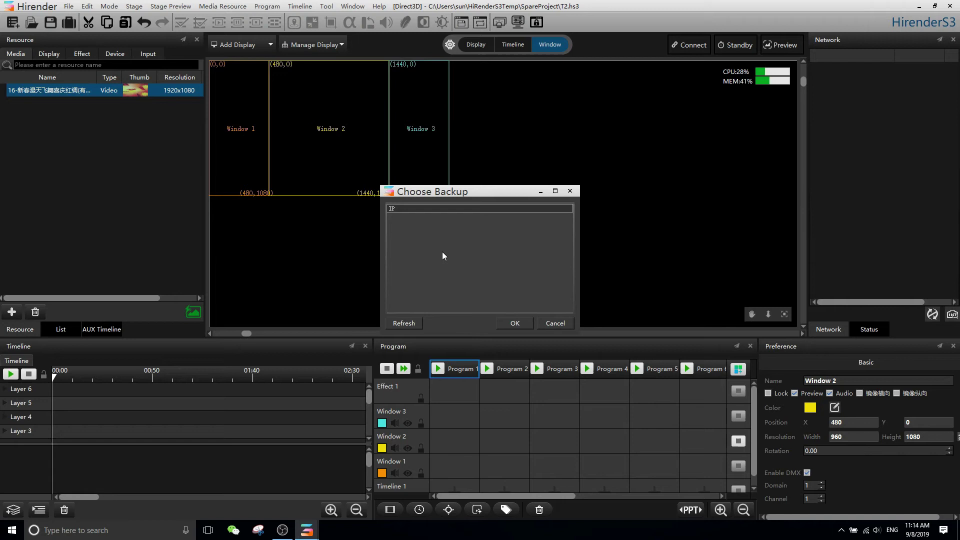
pyautogui.click(410, 323)
pyautogui.click(449, 216)
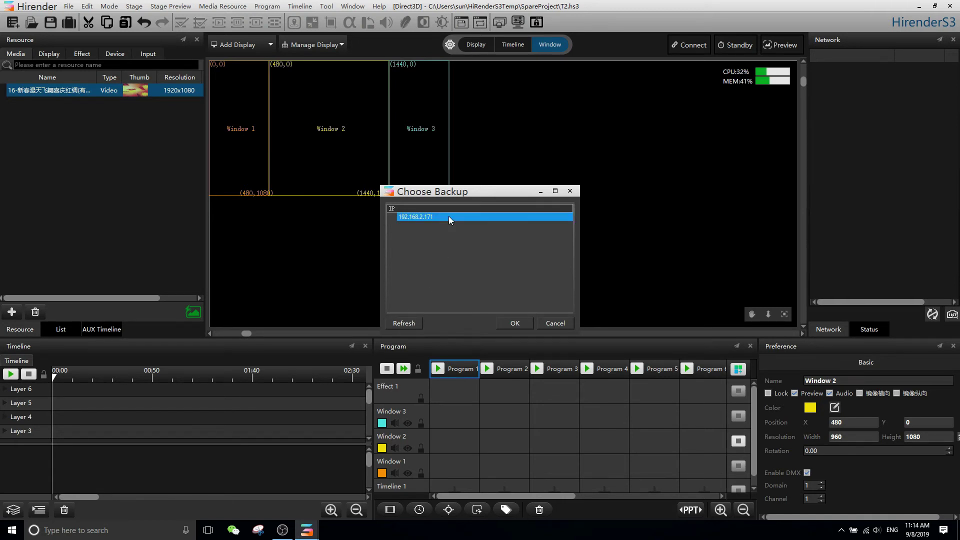
pyautogui.click(512, 322)
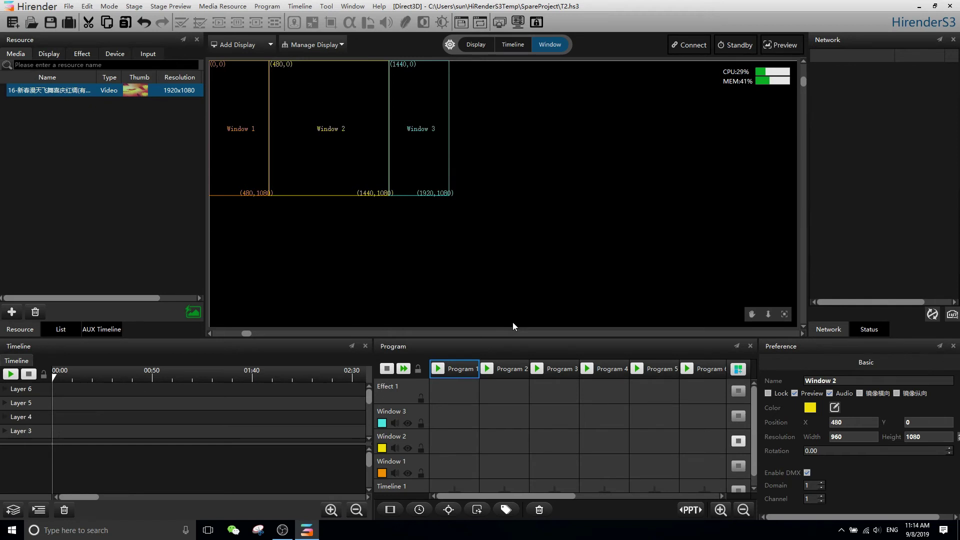
# - Connect to the backup, test-move Window 2, and add the video to Window 2 in Program 1
pyautogui.click(686, 49)
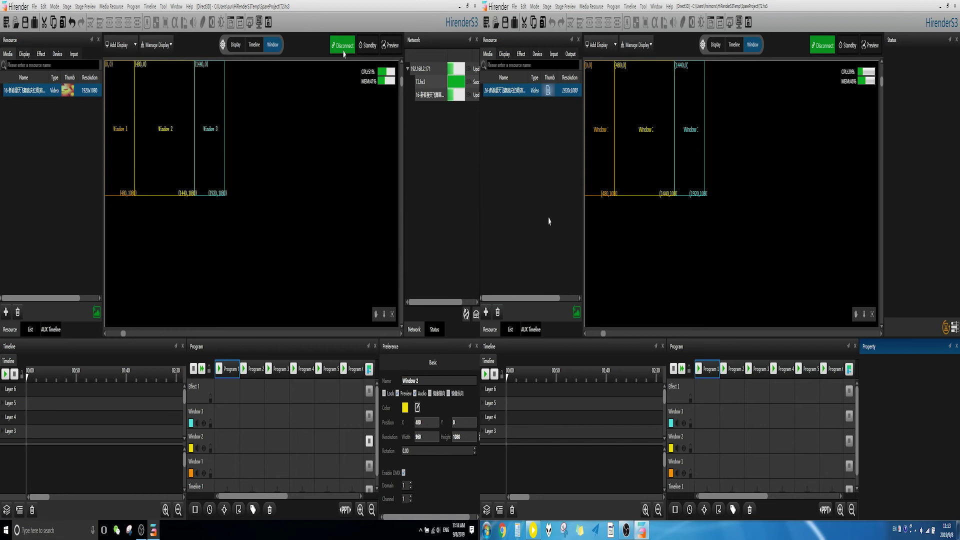
pyautogui.click(170, 165)
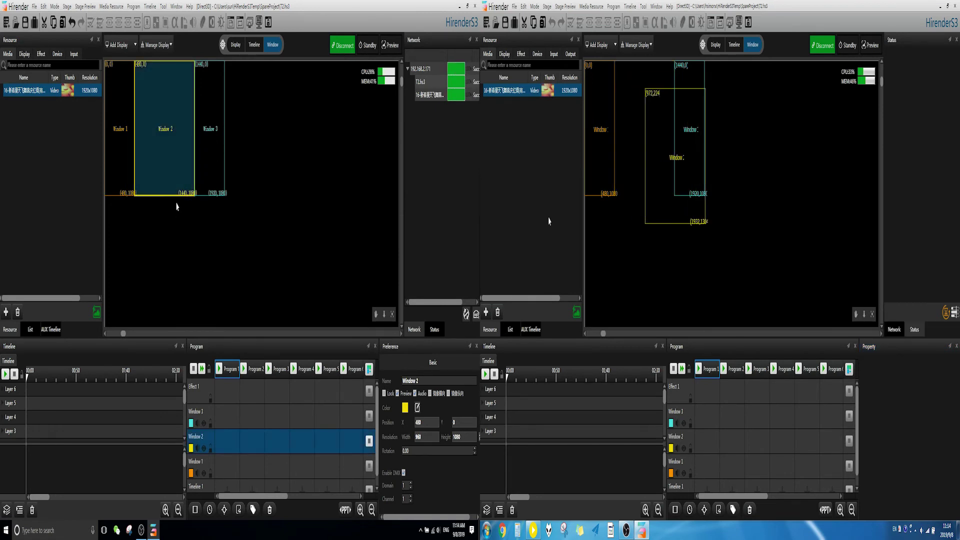
pyautogui.moveTo(161, 142)
pyautogui.mouseDown()
pyautogui.moveTo(253, 176)
pyautogui.moveTo(240, 209)
pyautogui.moveTo(178, 186)
pyautogui.moveTo(162, 134)
pyautogui.mouseUp()
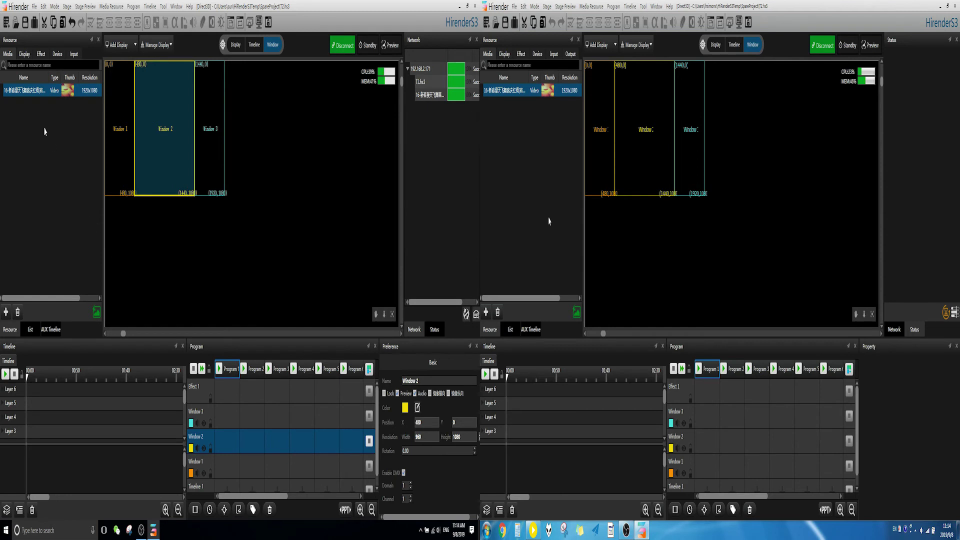
pyautogui.moveTo(30, 89); pyautogui.dragTo(224, 442)
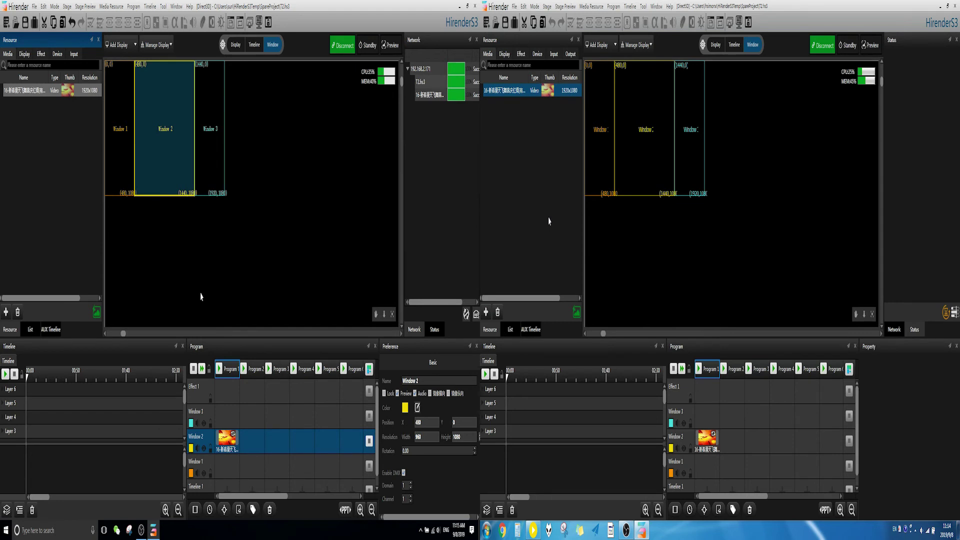
# - Update the backup, play Program 1, and drag Window 2 on both stages to test sync
pyautogui.rightClick(218, 286)
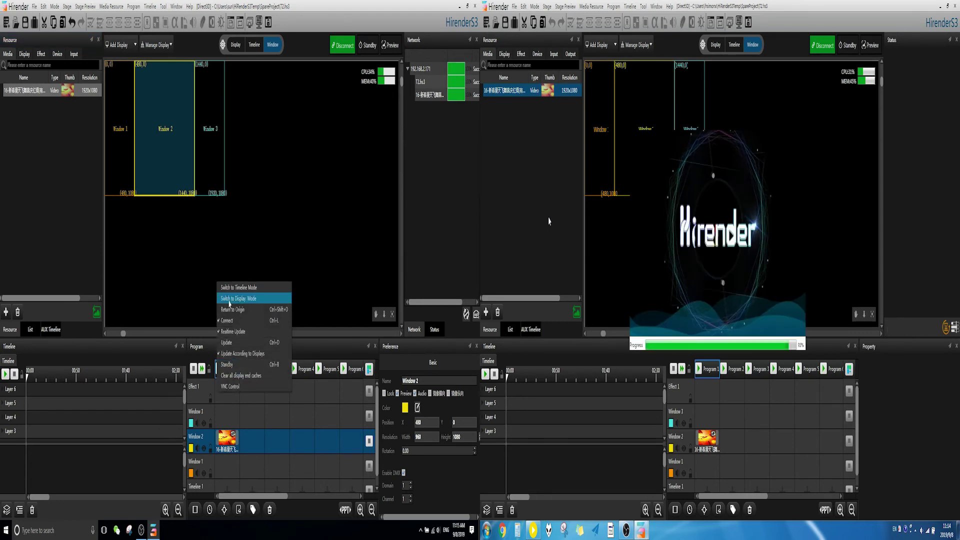
pyautogui.click(235, 343)
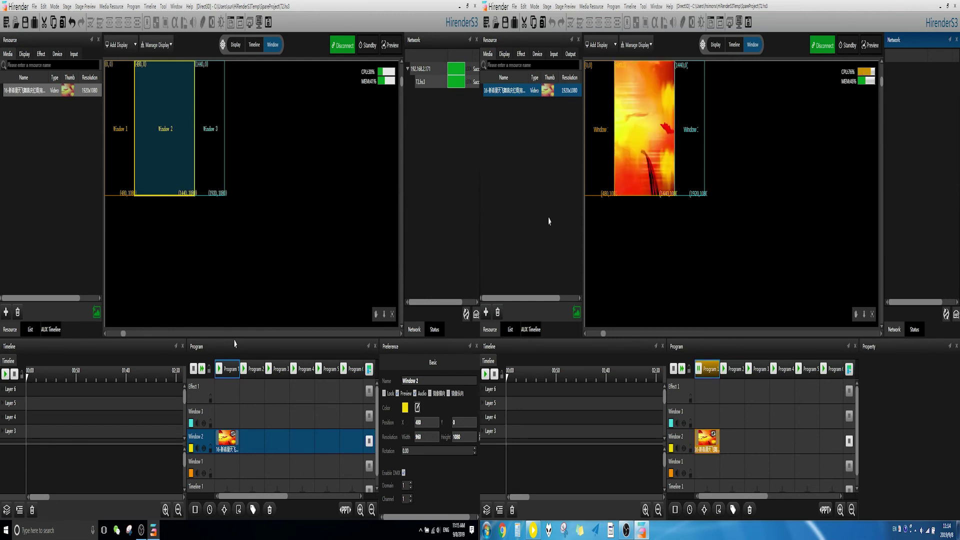
pyautogui.click(220, 371)
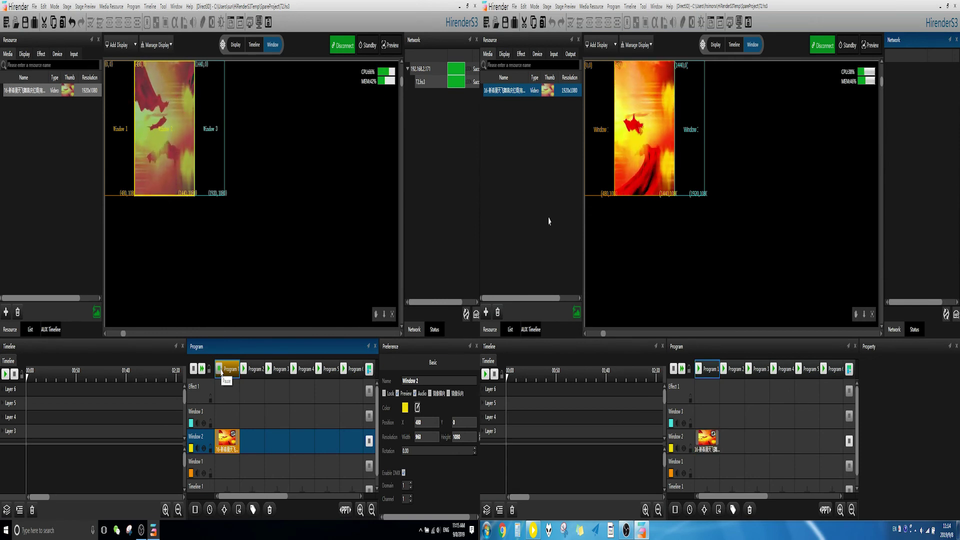
pyautogui.moveTo(644, 146); pyautogui.dragTo(730, 163)
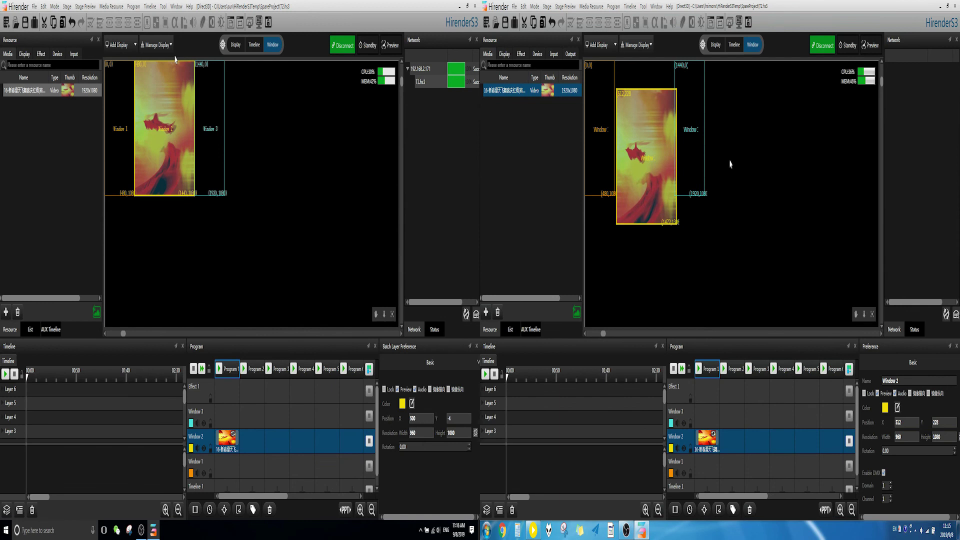
pyautogui.moveTo(157, 78); pyautogui.dragTo(155, 100)
# - Deselect Window 2 and disconnect the master from the backup server
pyautogui.click(302, 195)
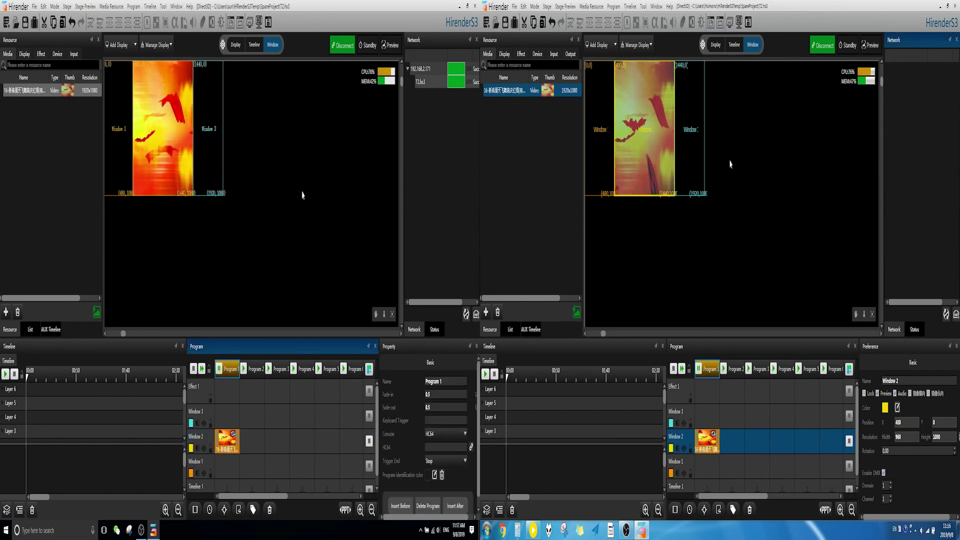
pyautogui.click(335, 50)
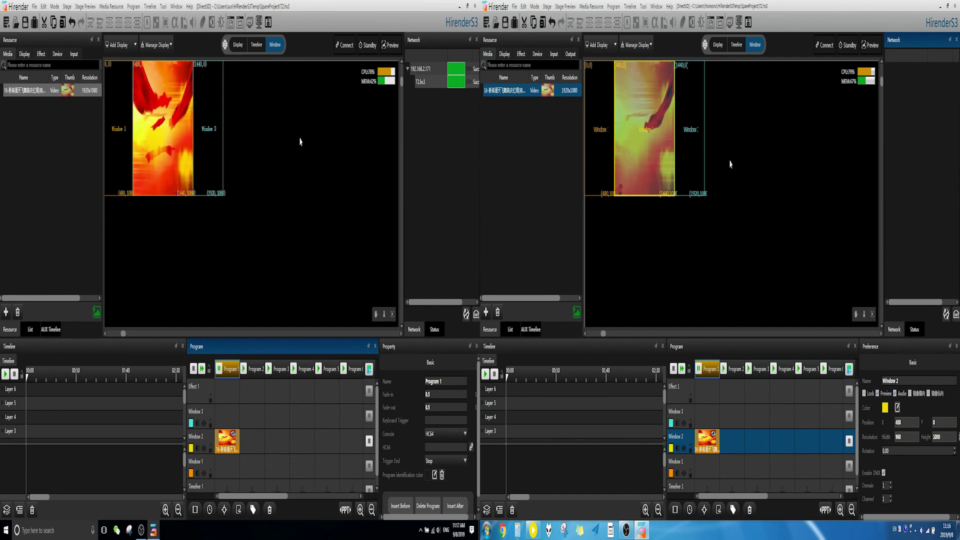